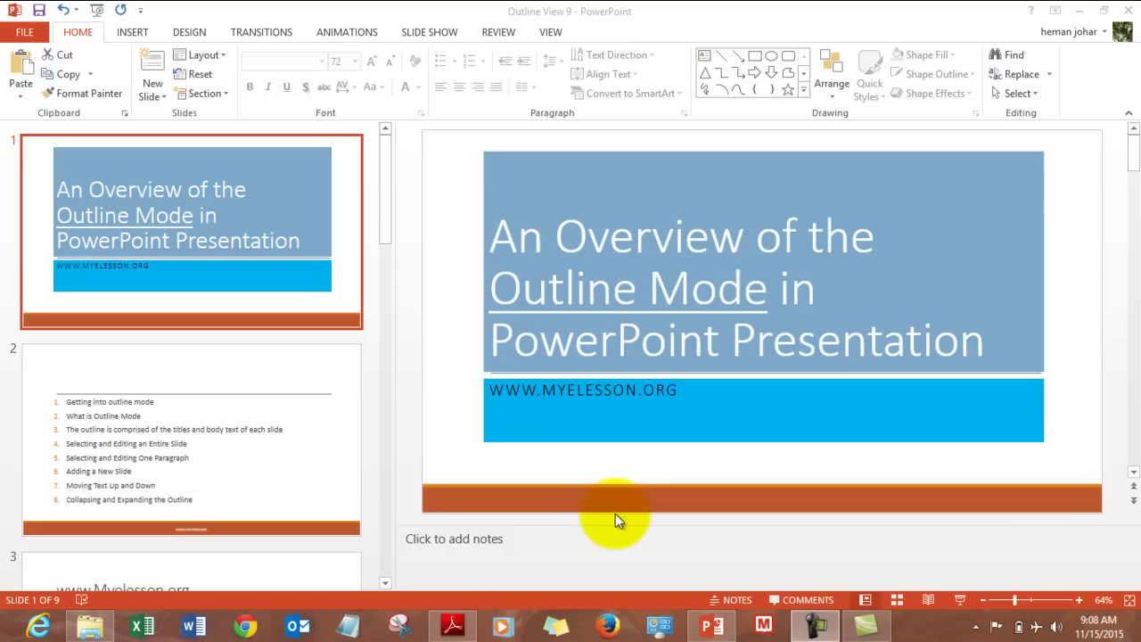
Switch the presentation to Outline View
click(561, 30)
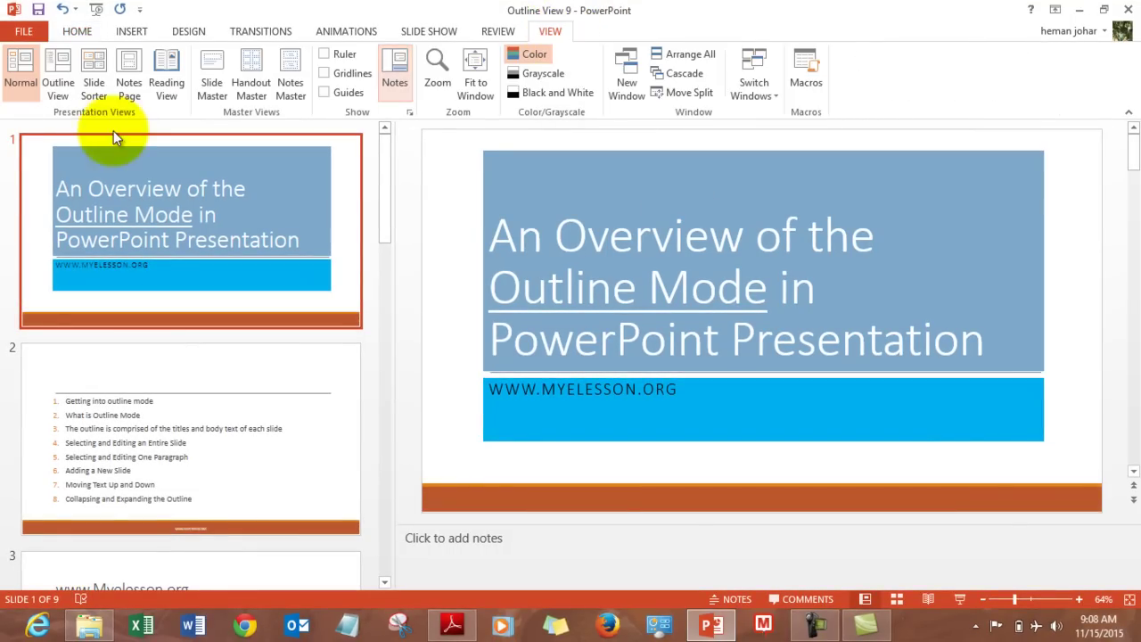
click(62, 77)
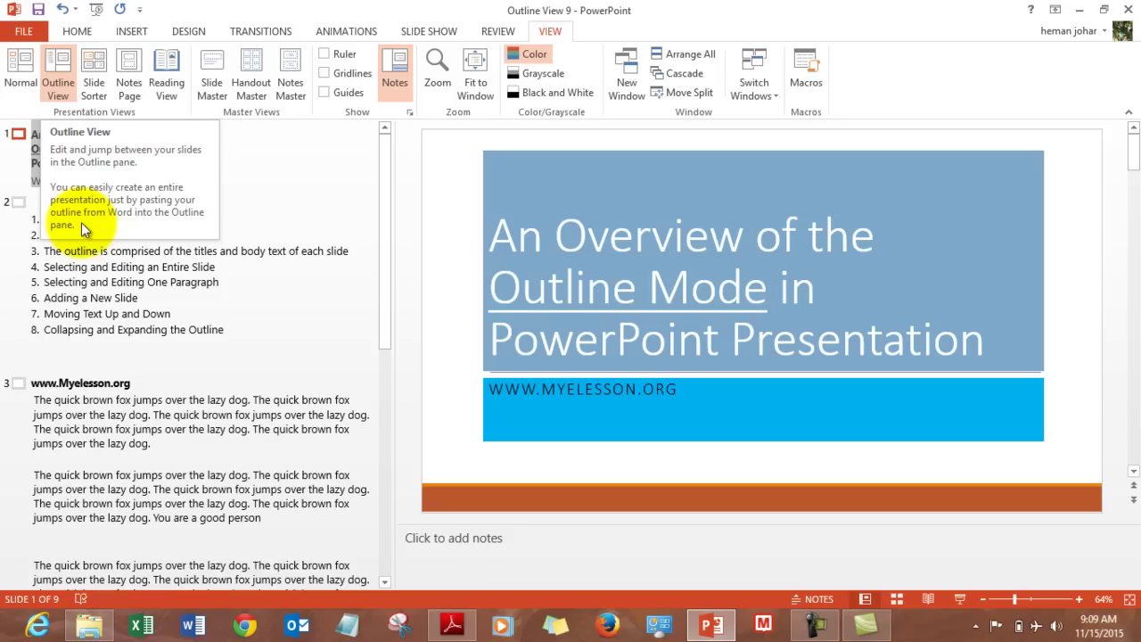
Jump between slides 2 and 3 through the outline to view their contents
click(140, 279)
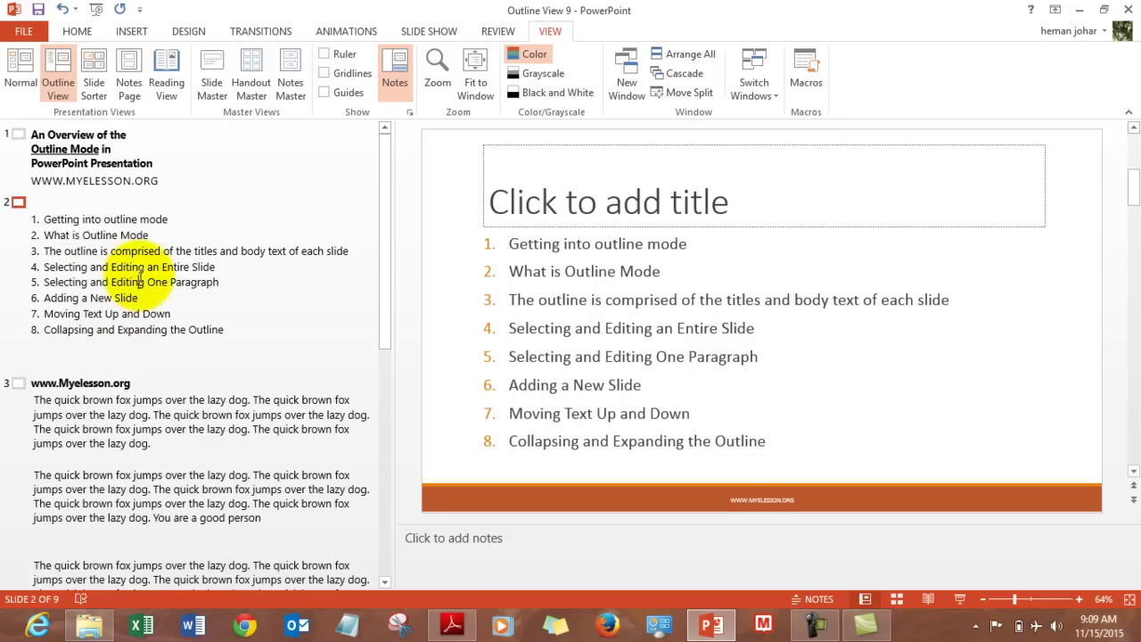
drag(387, 183, 385, 218)
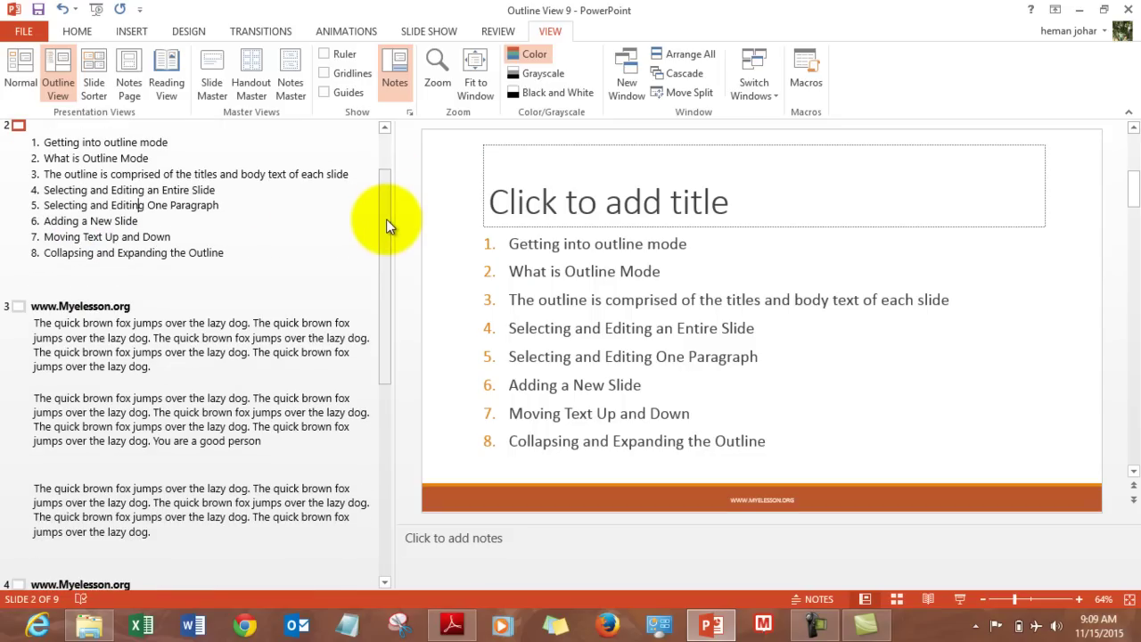
click(158, 356)
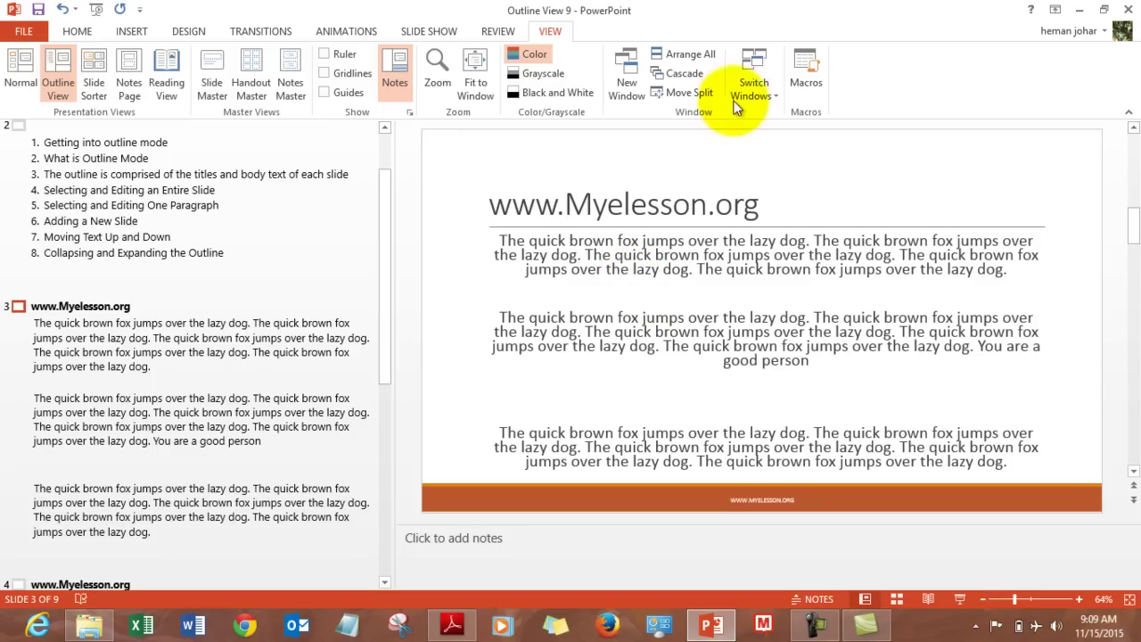
drag(387, 205, 387, 152)
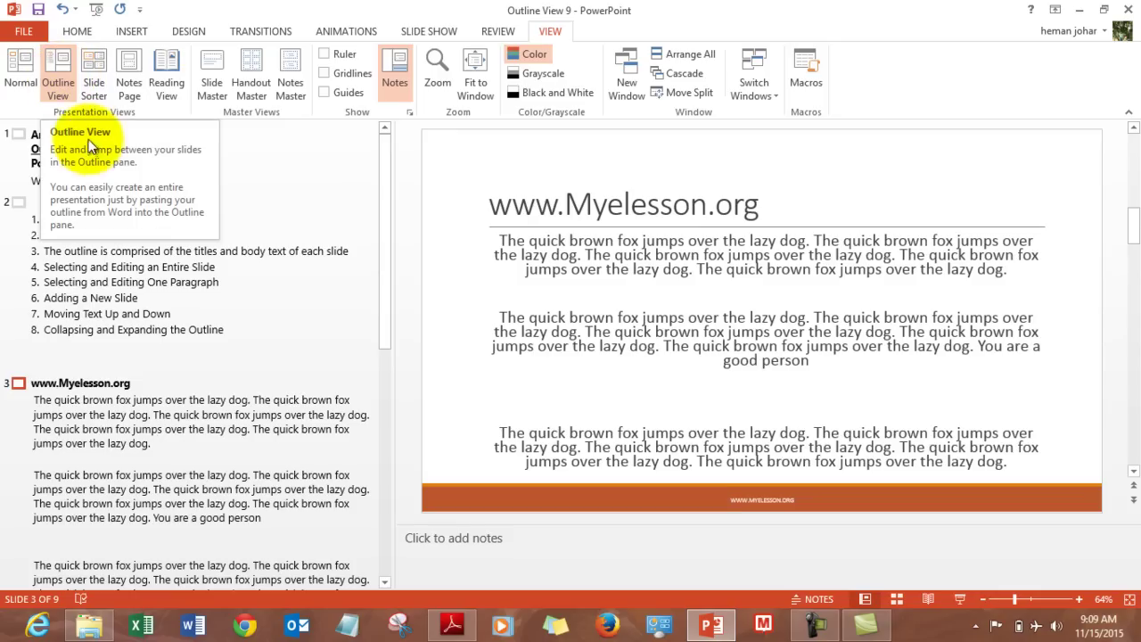
click(131, 268)
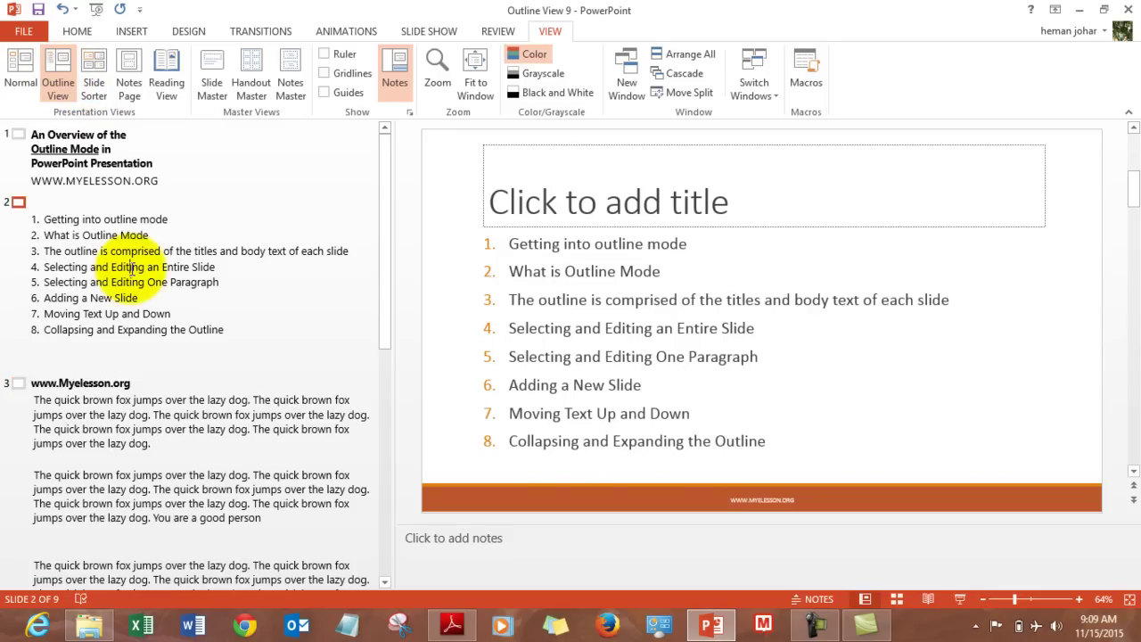
Select the entire text of slide 1 in the outline and clear the selection
click(91, 164)
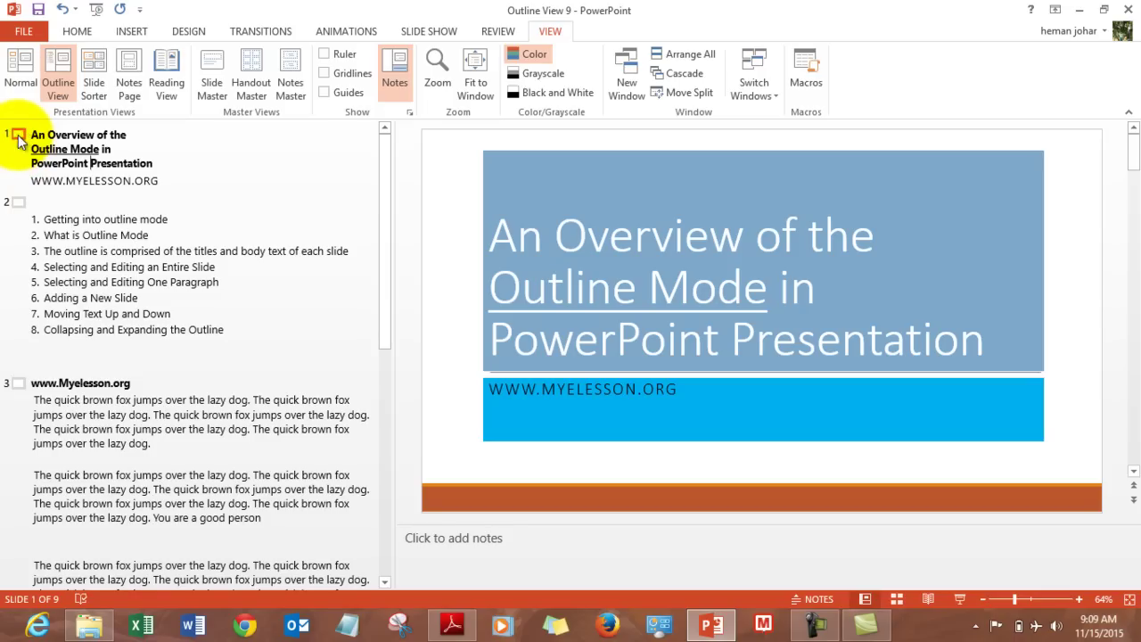
mouse_move(18, 139)
mouse_down()
mouse_move(20, 224)
mouse_move(18, 140)
mouse_up()
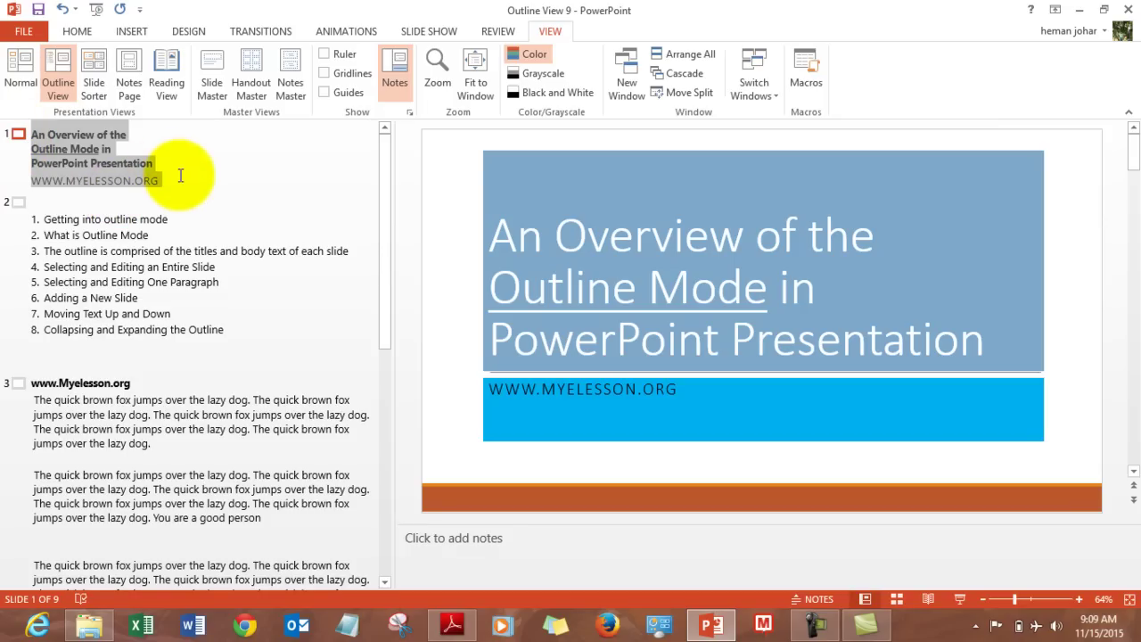
click(180, 175)
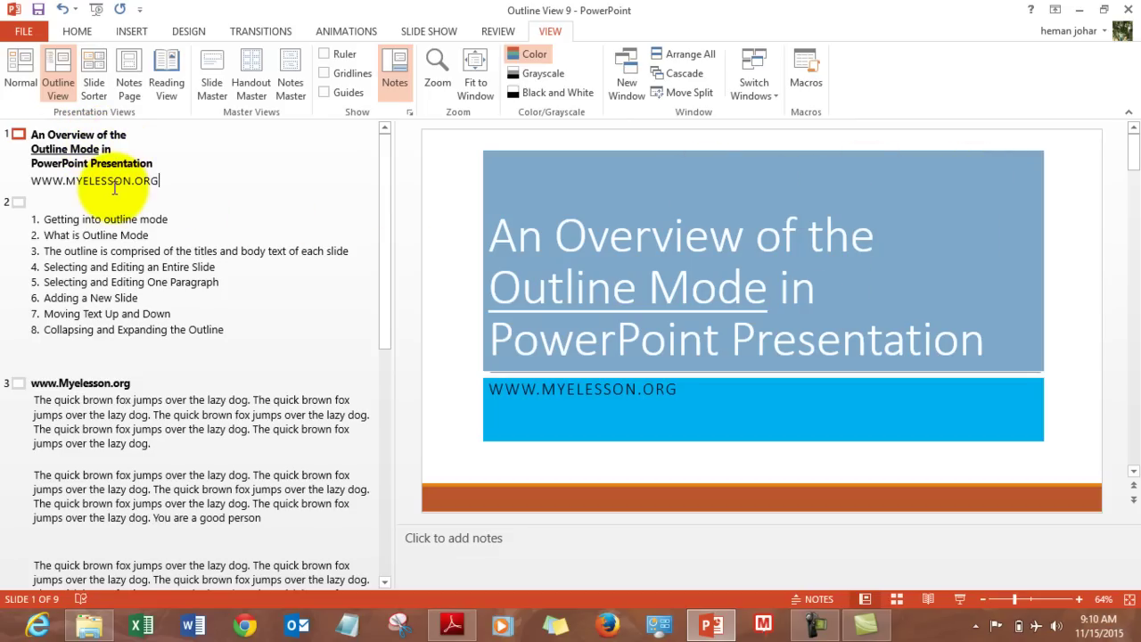
View slides 2 and 5 through the outline and return to its beginning
click(107, 236)
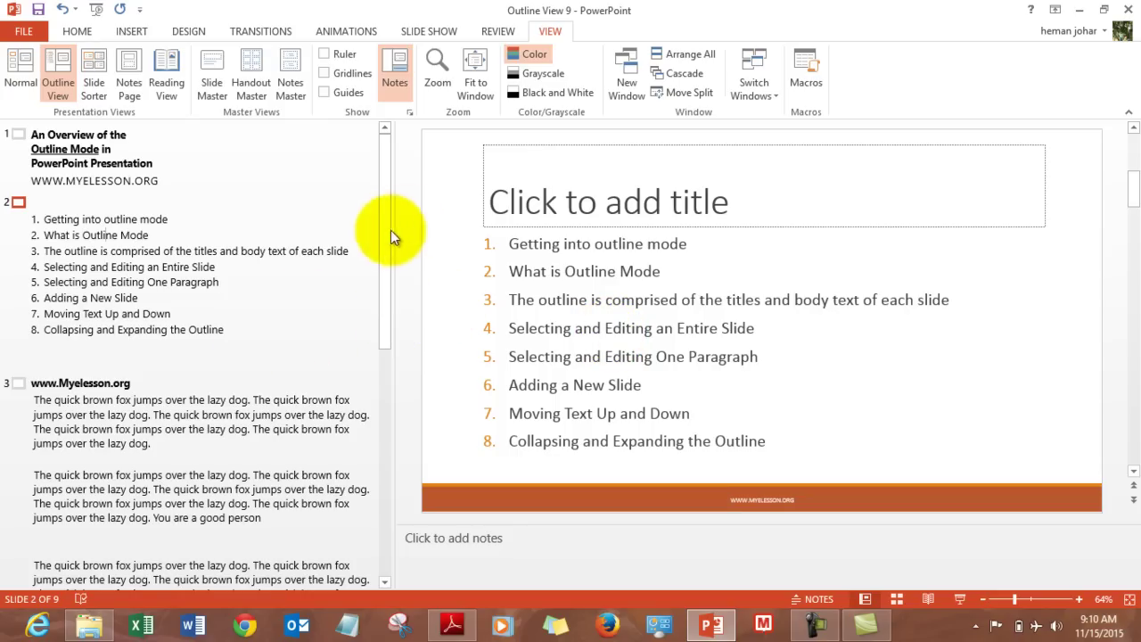
drag(383, 236, 390, 408)
click(88, 457)
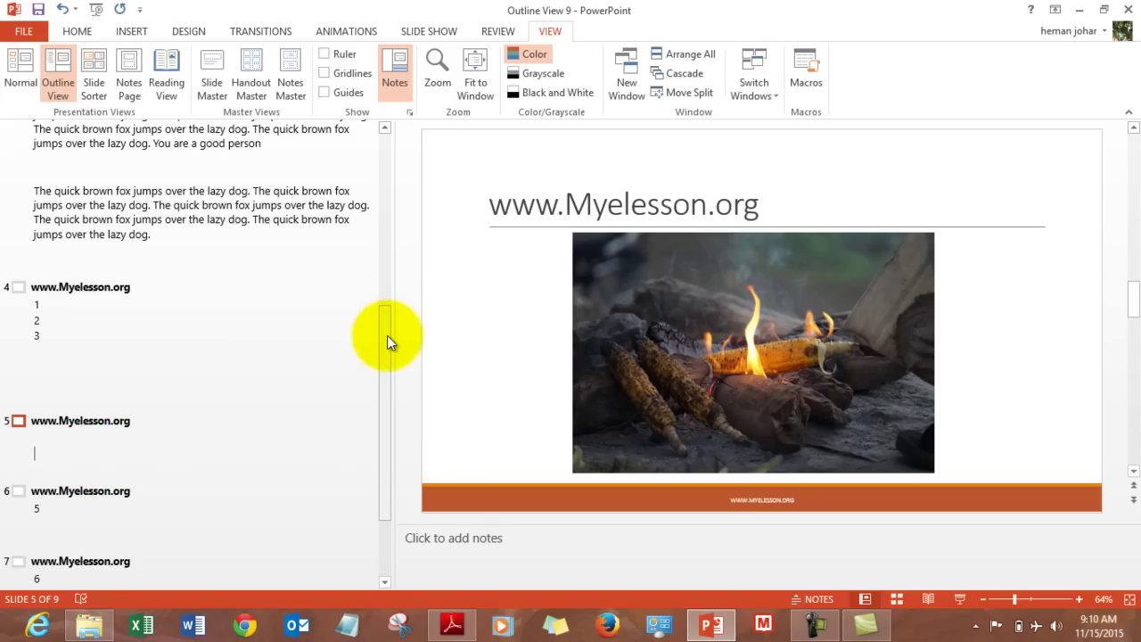
drag(387, 335, 376, 116)
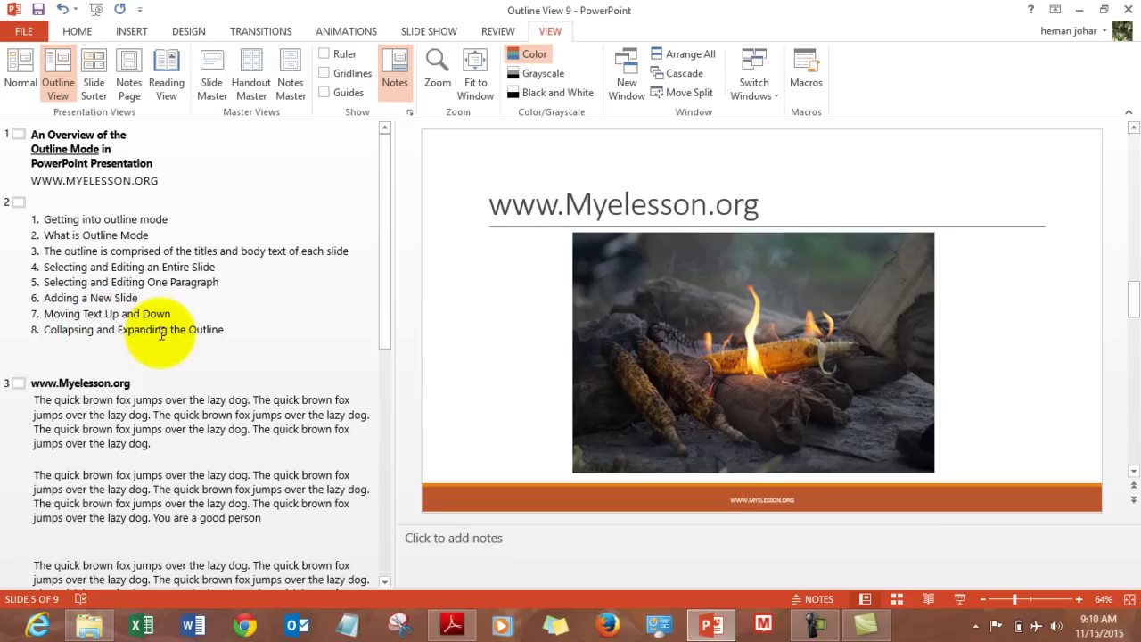
Delete the second paragraph of slide 3 in the outline and undo the deletion
click(92, 486)
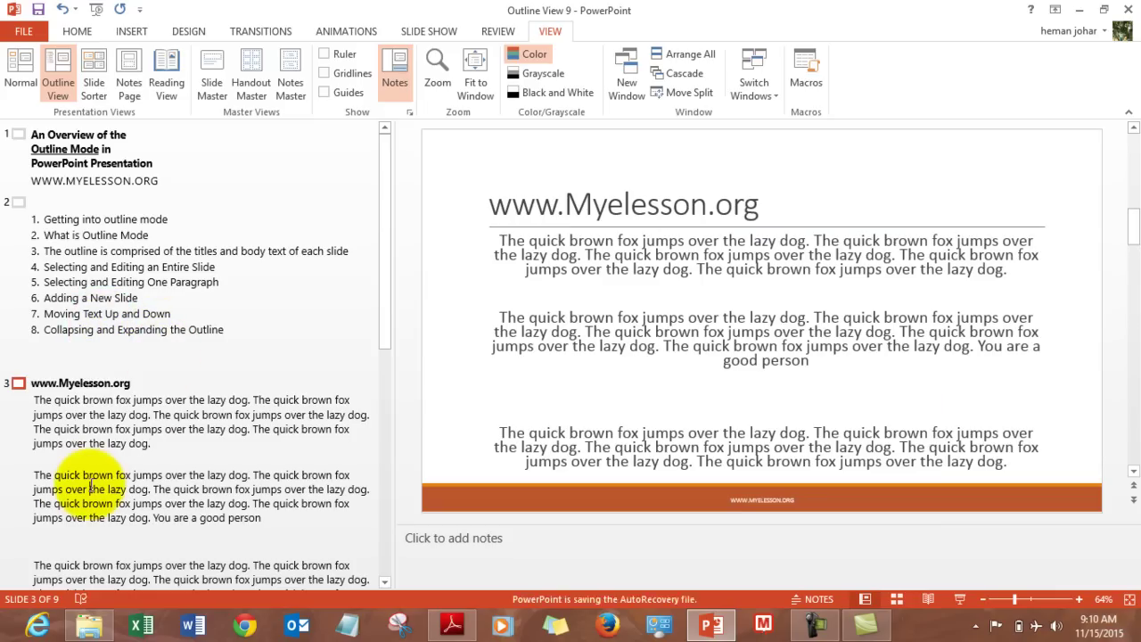
drag(33, 474, 260, 519)
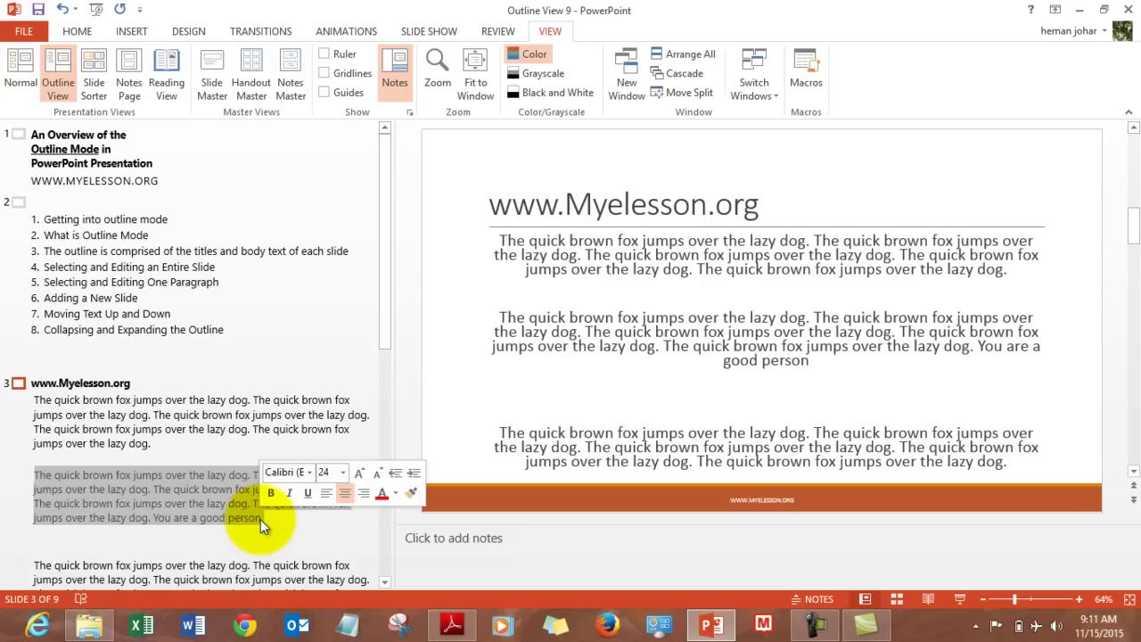
key(Delete)
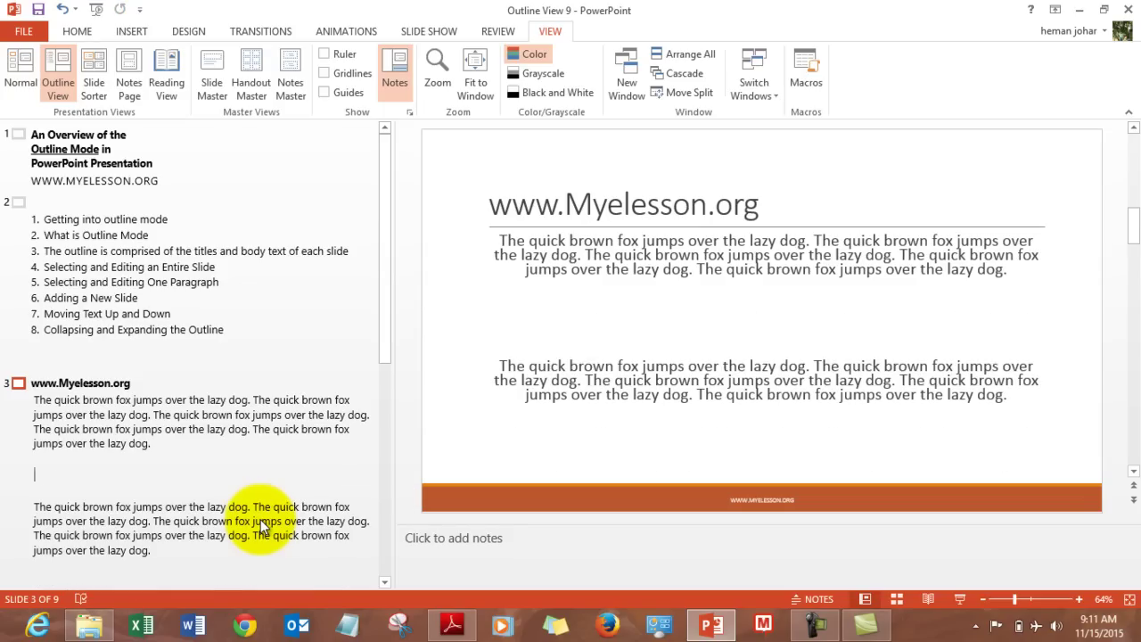
key(ctrl+z)
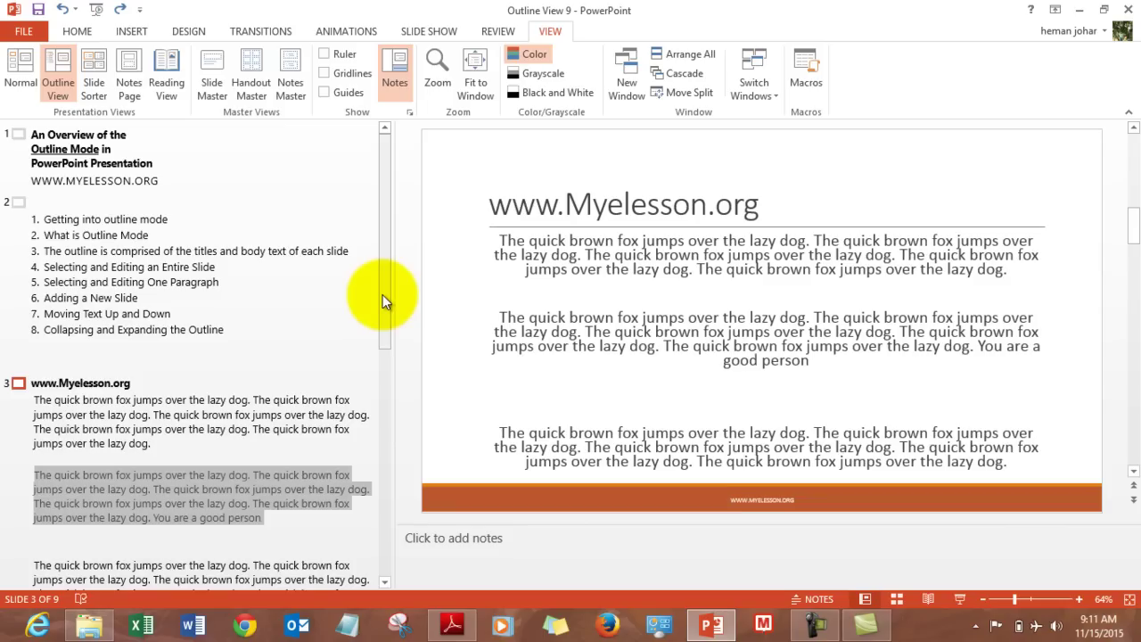
Move slide 3's second paragraph, ending in "You are a good person", into the body text of slide 5 within the outline
drag(382, 294, 380, 411)
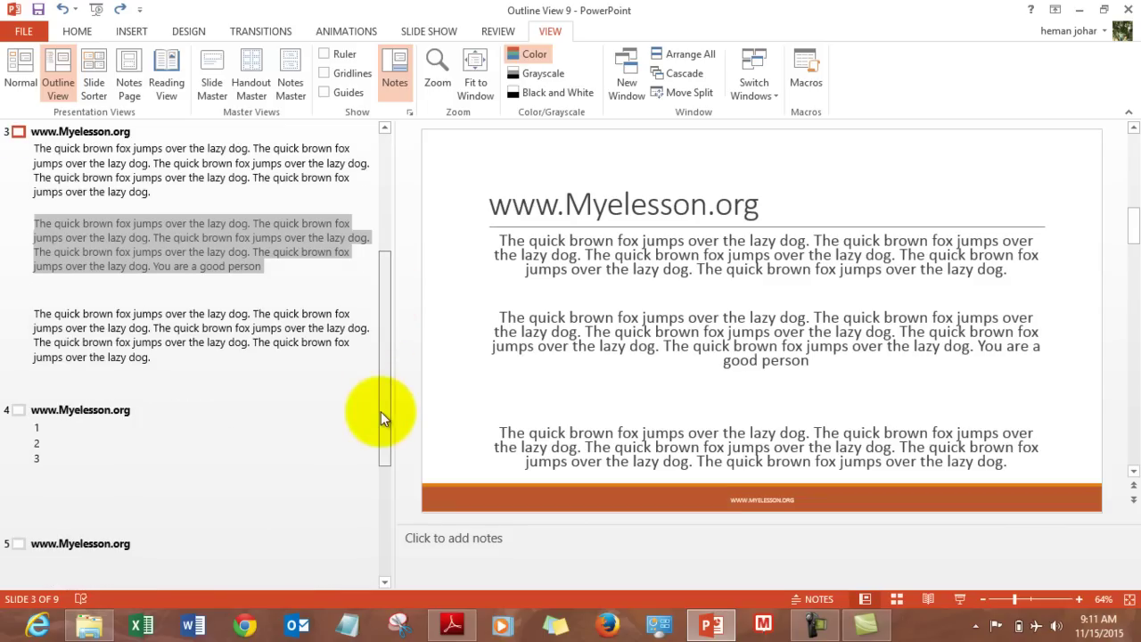
click(228, 339)
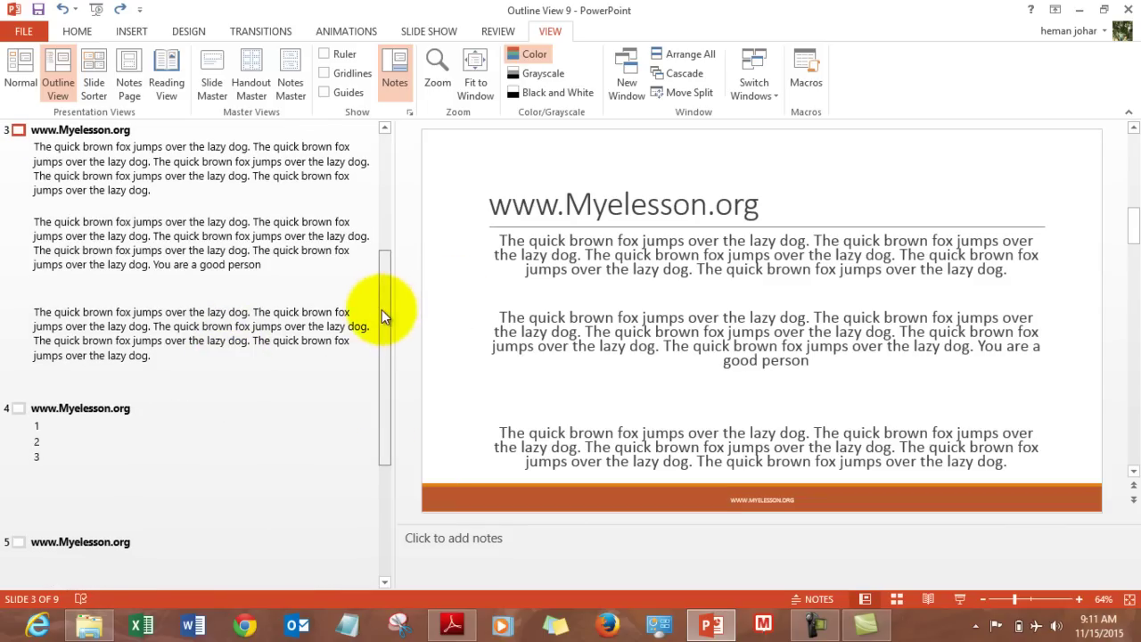
drag(381, 309, 387, 204)
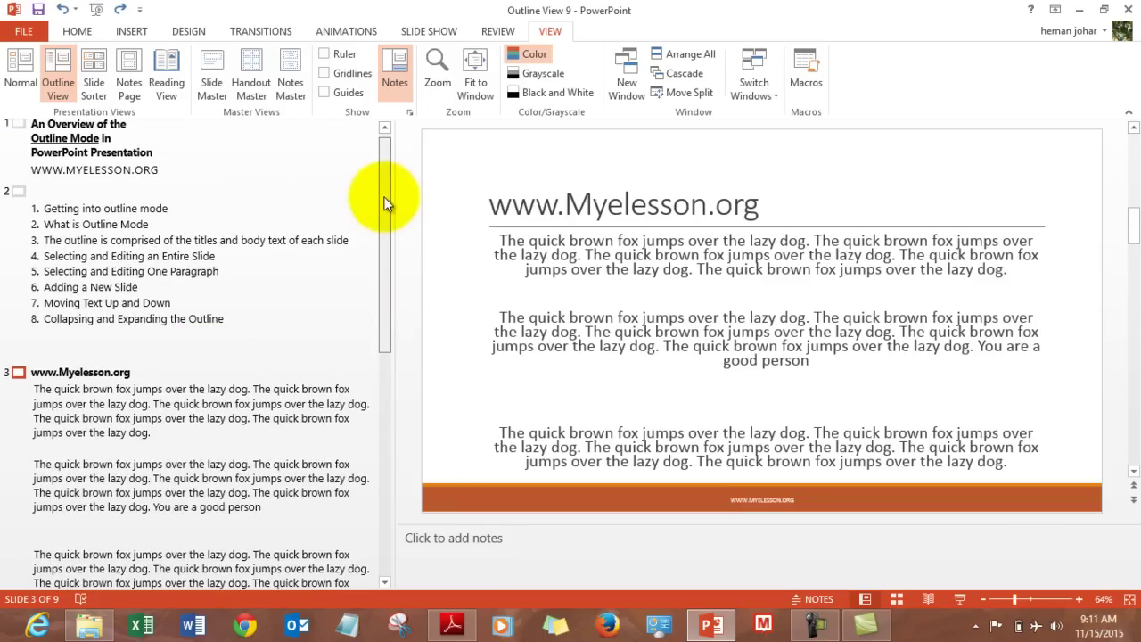
triple_click(189, 490)
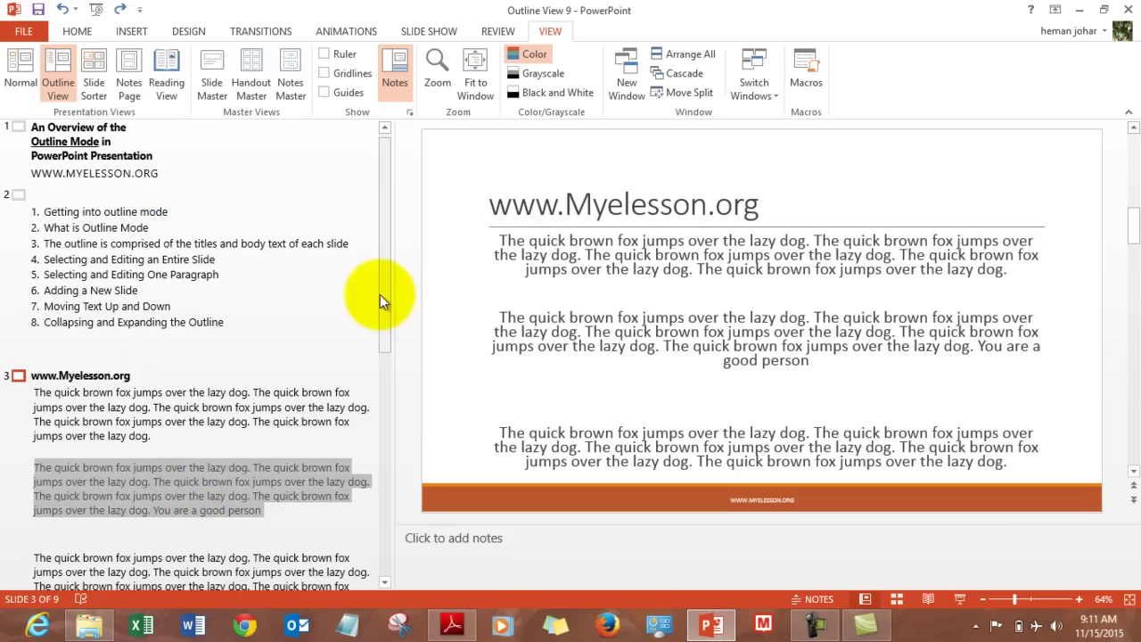
drag(381, 223, 393, 414)
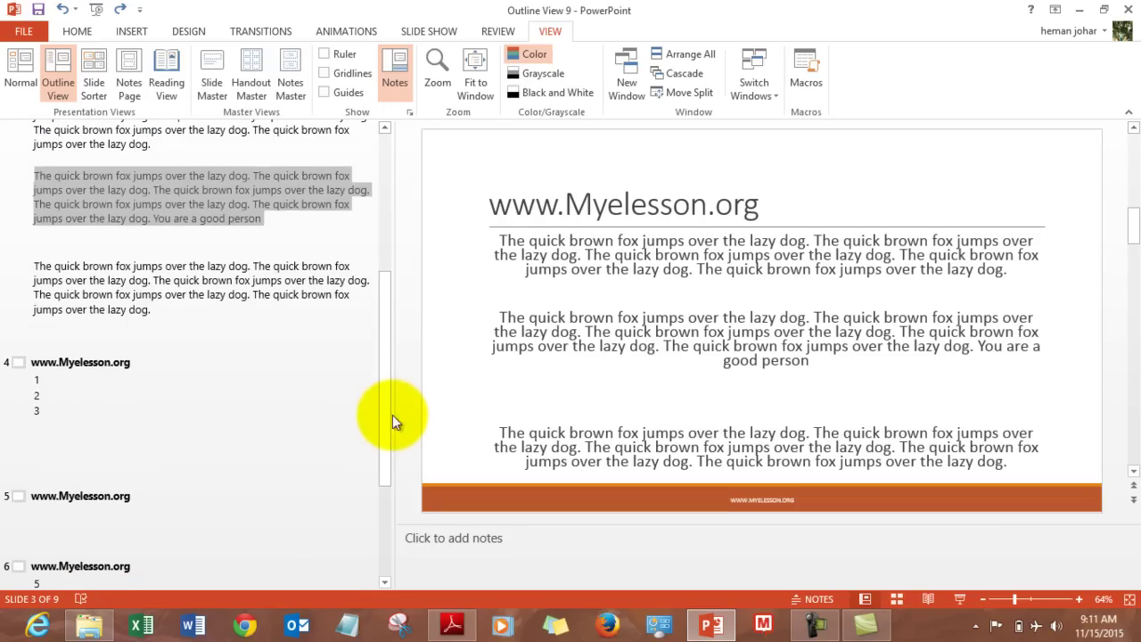
mouse_move(206, 199)
mouse_down()
mouse_move(158, 426)
mouse_move(120, 538)
mouse_move(110, 525)
mouse_up()
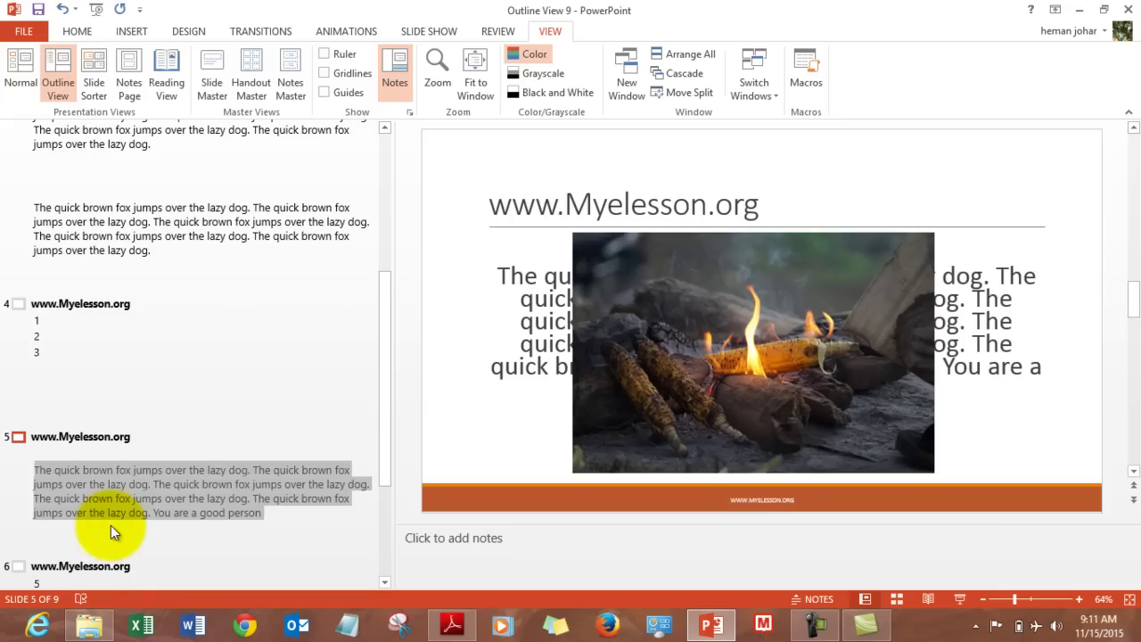
Select all the text in the outline and return to the beginning of slide 1
click(156, 488)
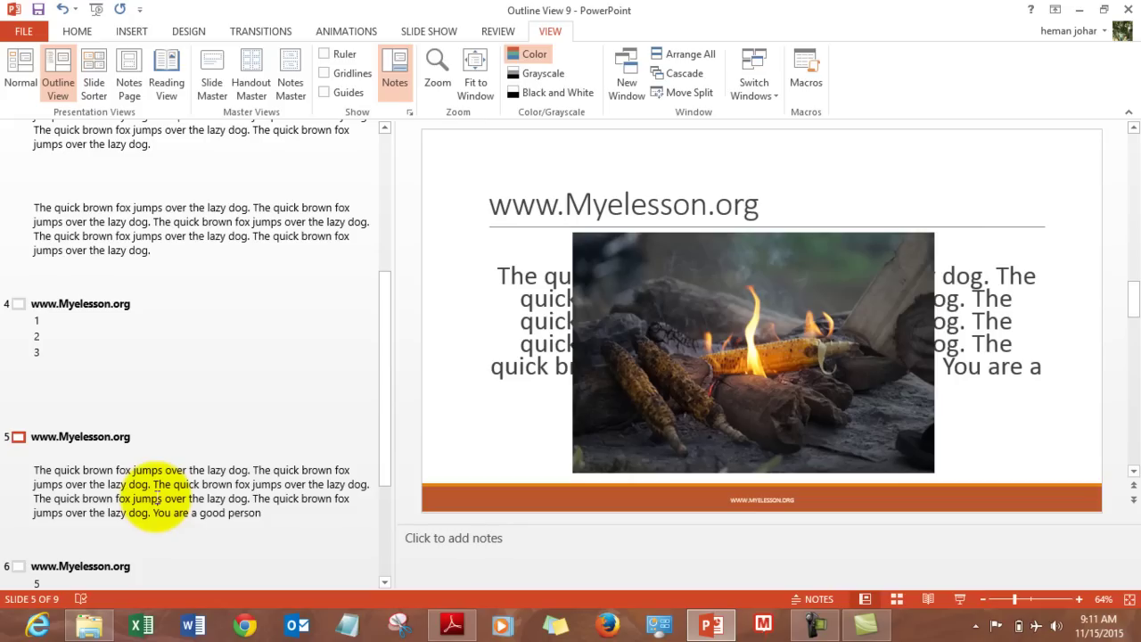
key(ctrl+a)
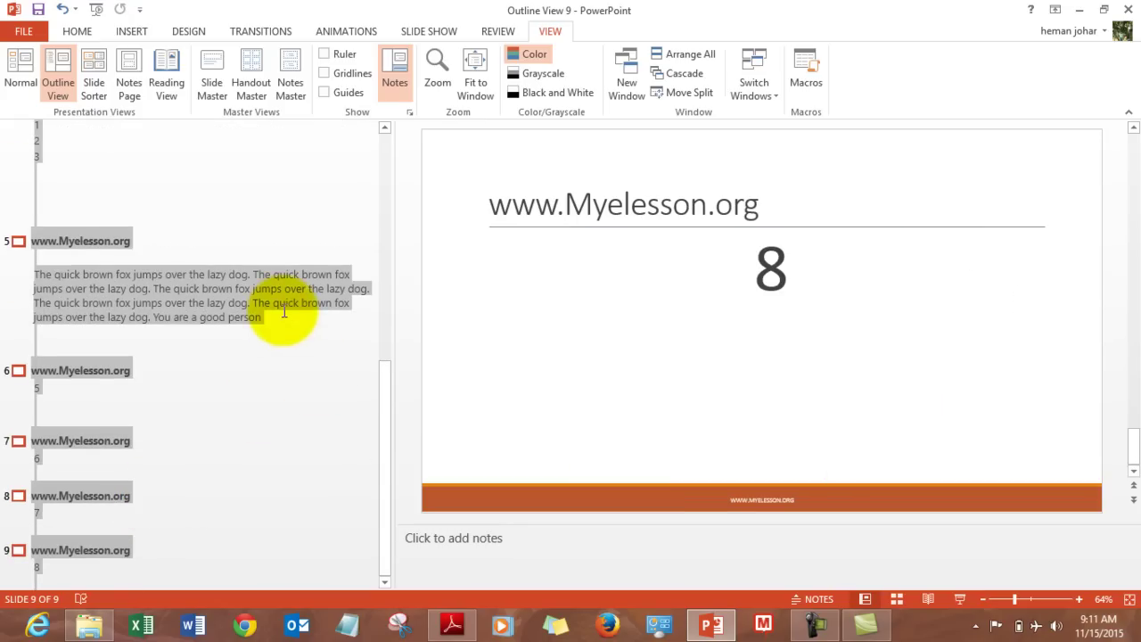
key(ctrl+Home)
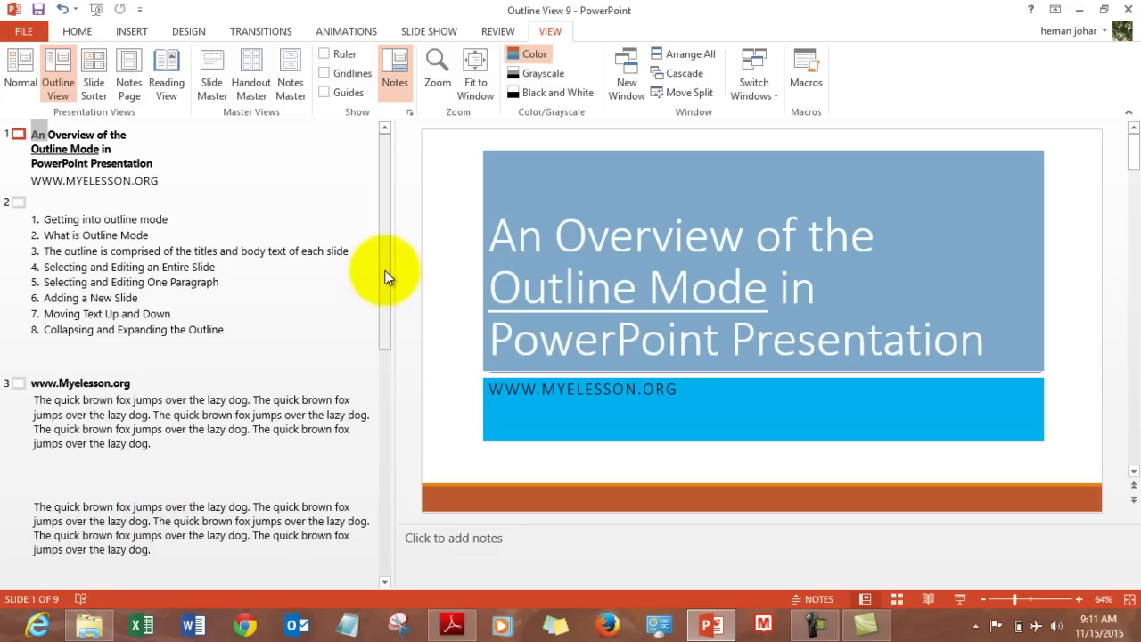
Move the paragraph ending in "You are a good person" from slide 5 to below the "5" on slide 6
drag(387, 275, 387, 446)
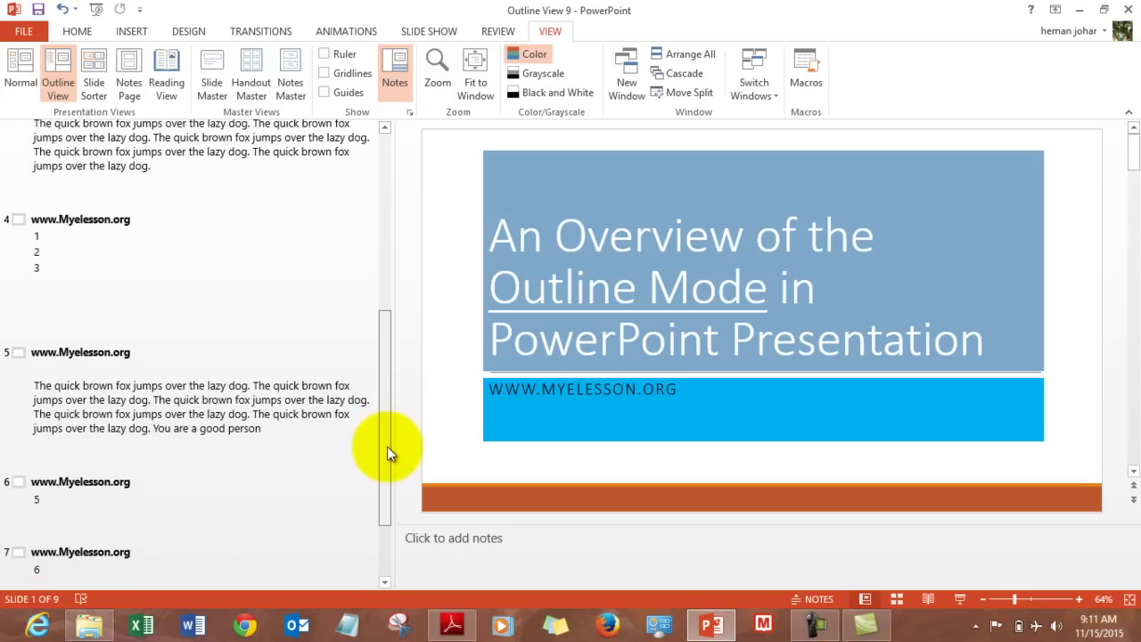
double_click(160, 398)
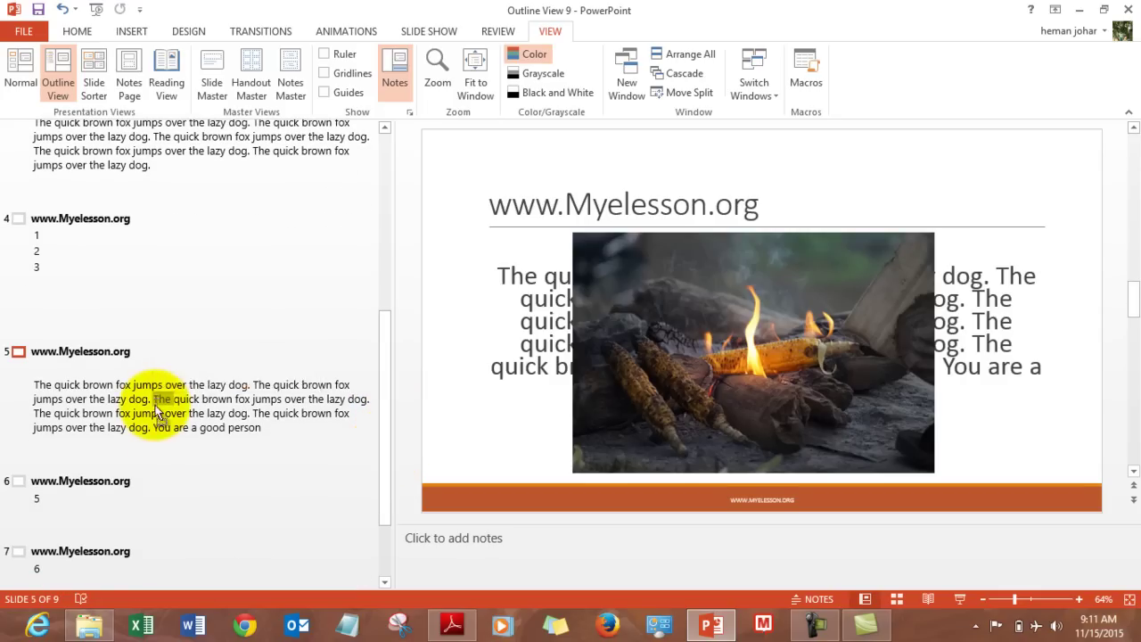
click(156, 401)
drag(156, 401, 142, 508)
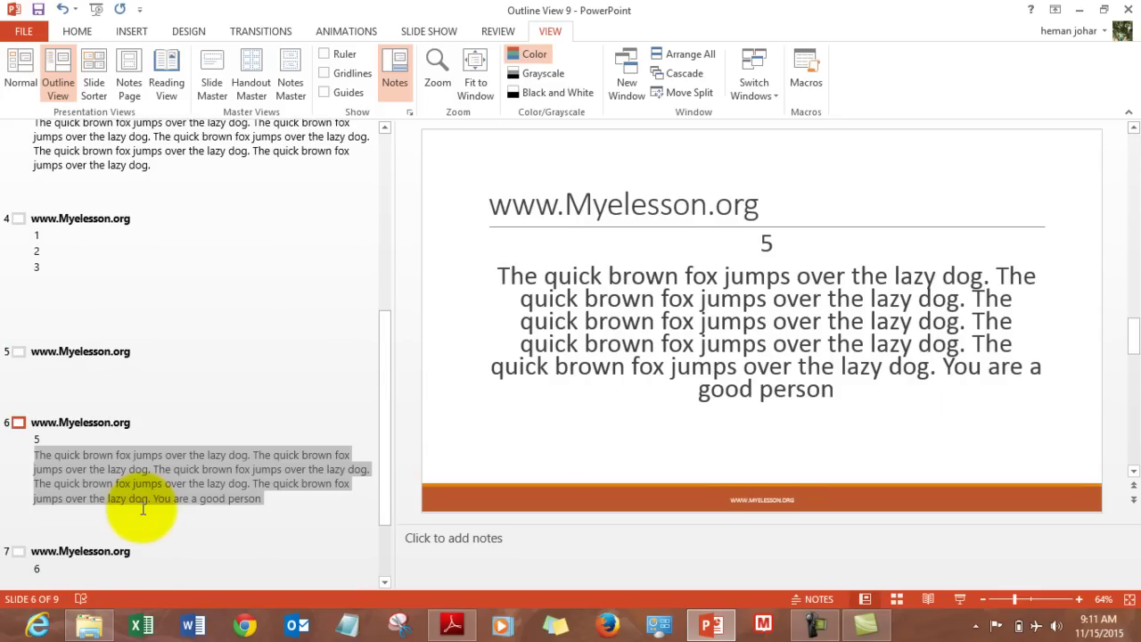
Demote the slide 2 list item "The outline is comprised of the titles and body text of each slide" by one level
drag(385, 409, 382, 188)
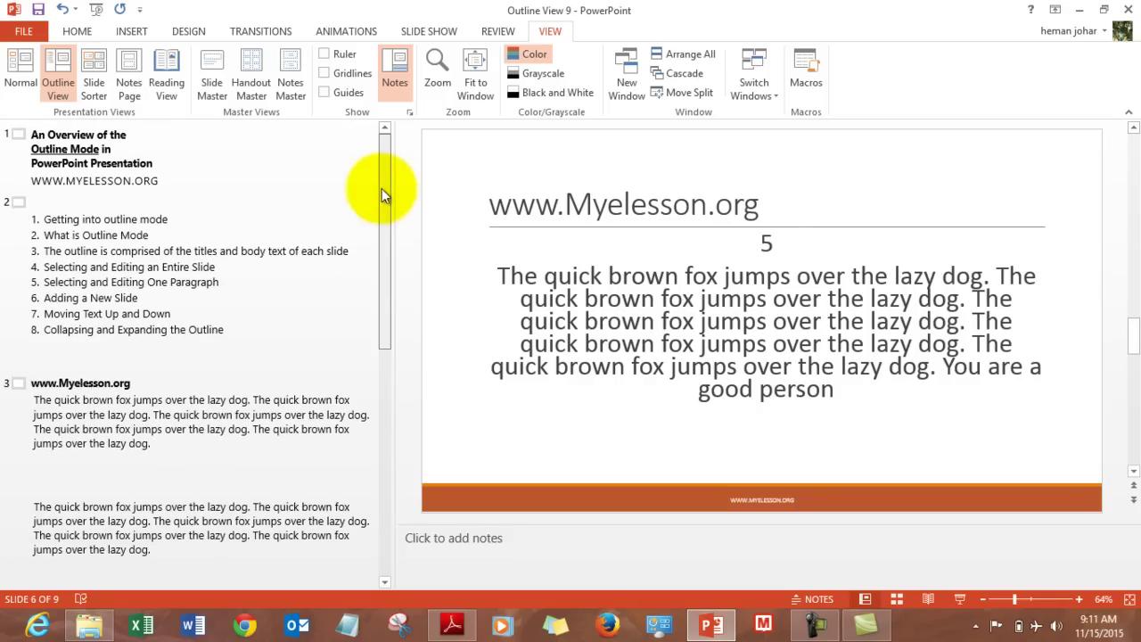
scroll(104, 377, down, 3)
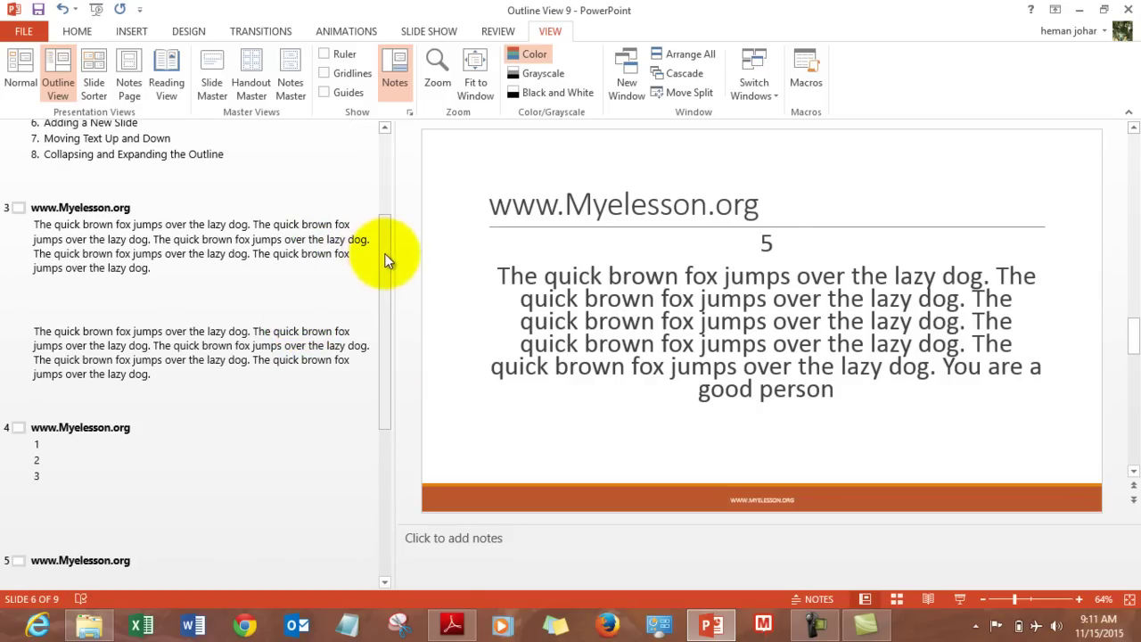
drag(389, 260, 388, 134)
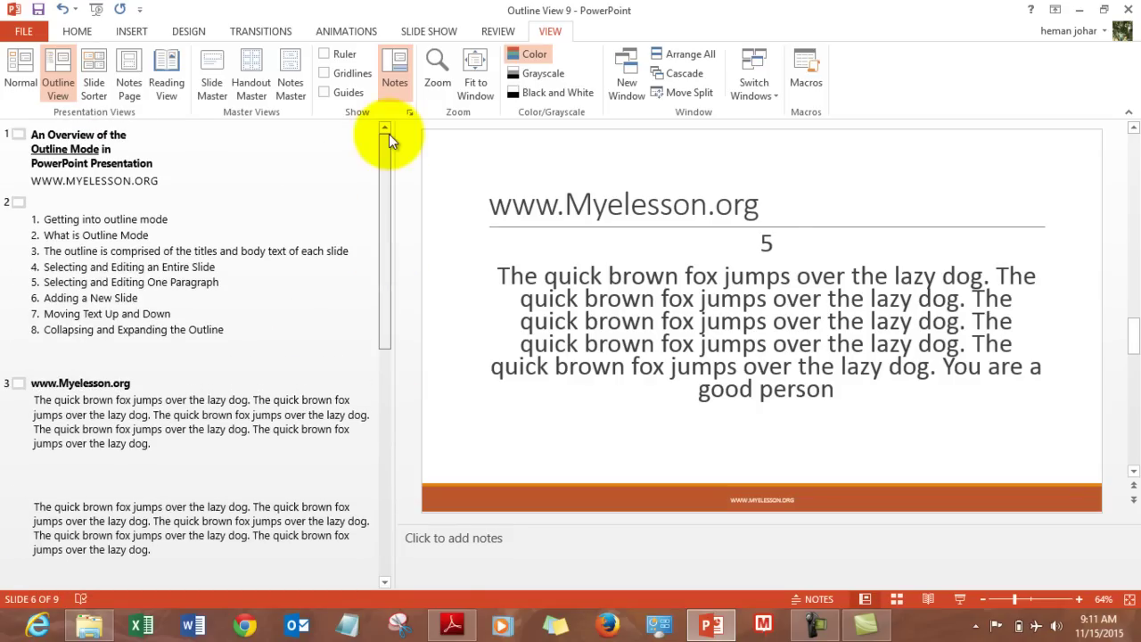
click(79, 251)
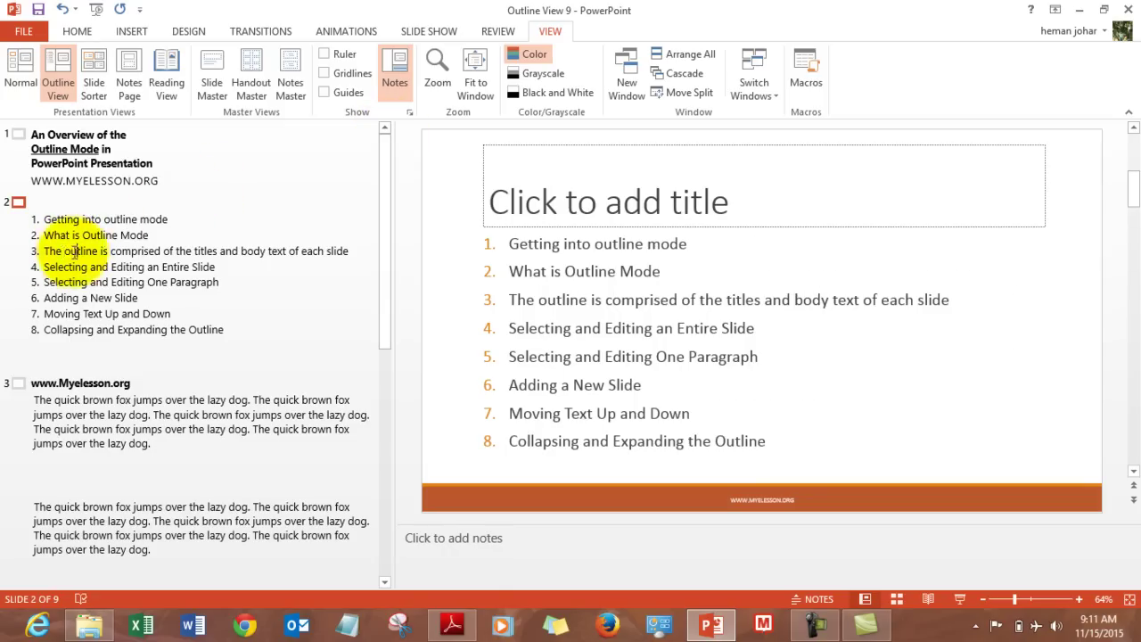
right_click(65, 250)
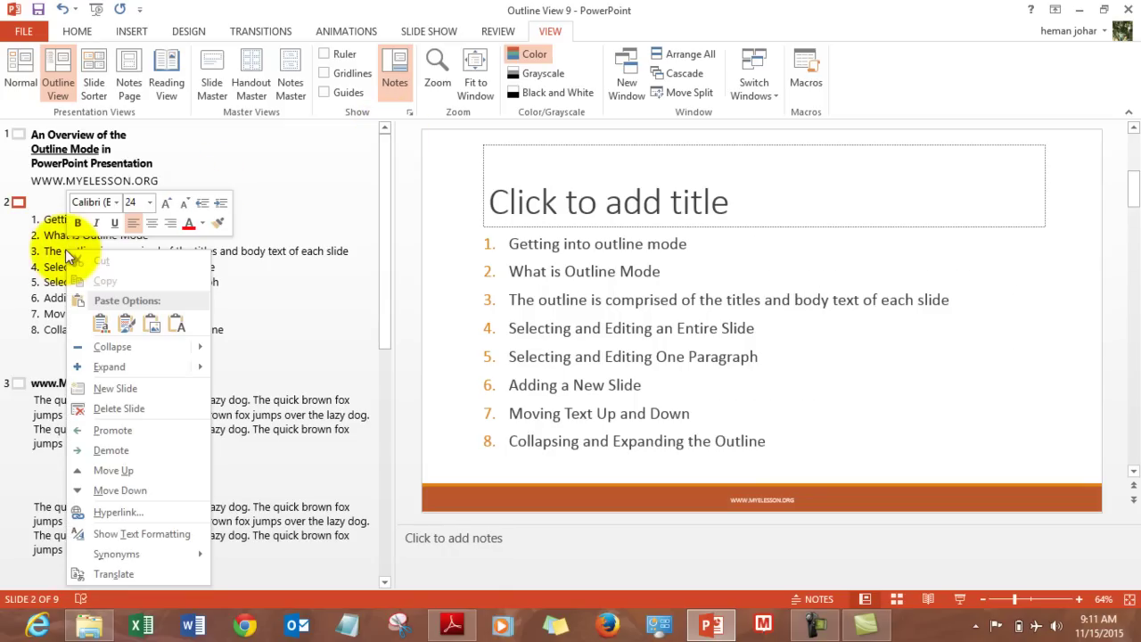
click(100, 448)
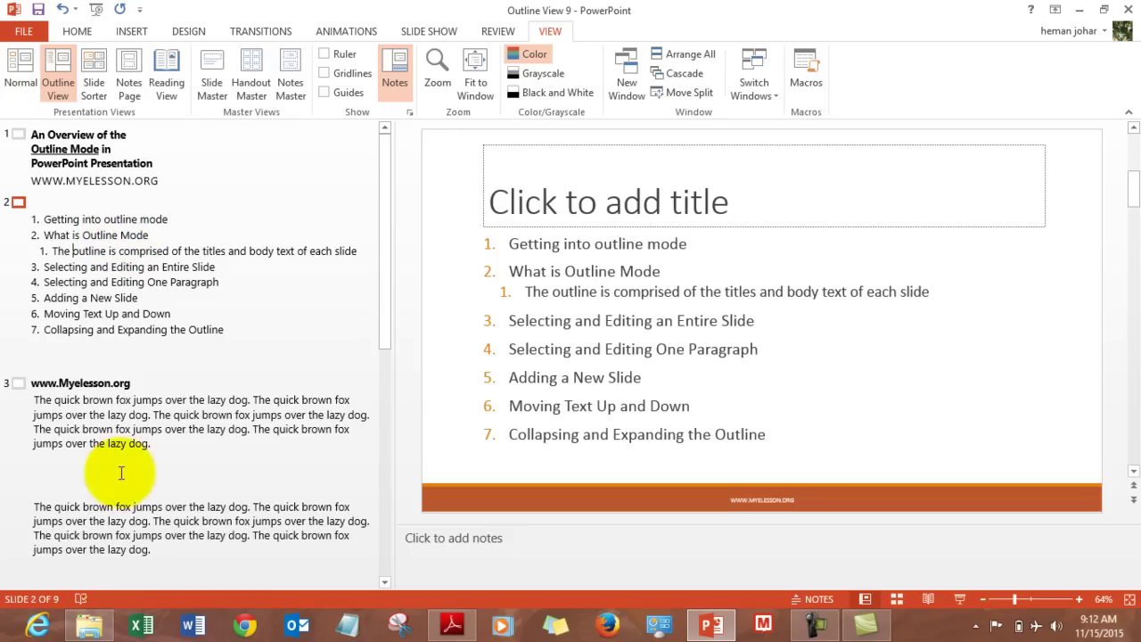
Collapse the entire outline so that only the titles of all slides are listed
right_click(130, 429)
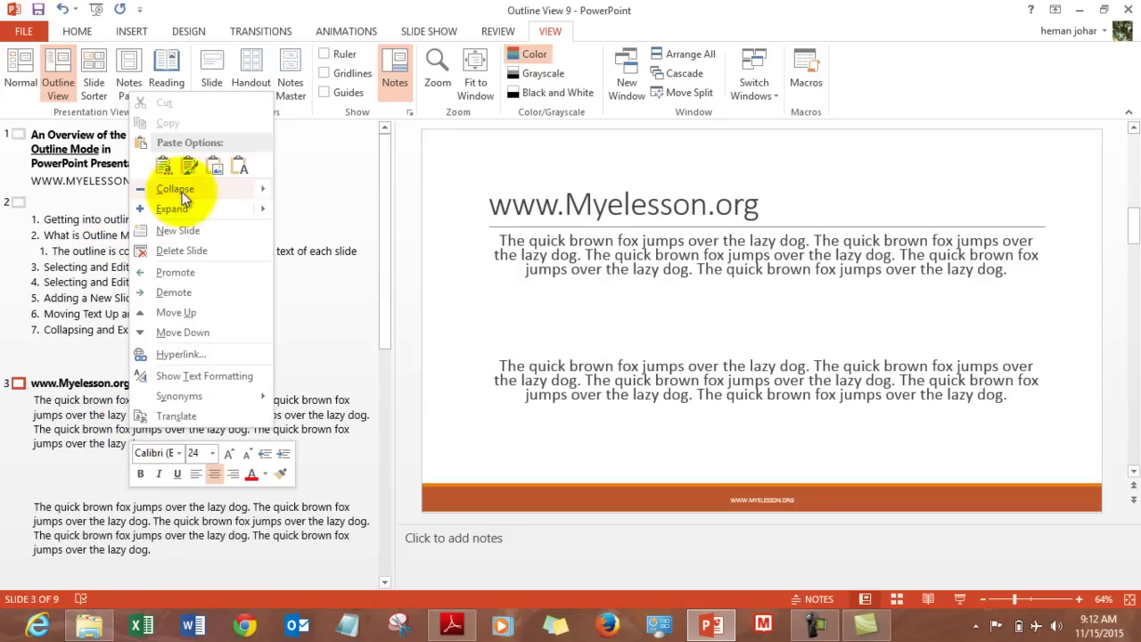
mouse_move(182, 192)
click(298, 207)
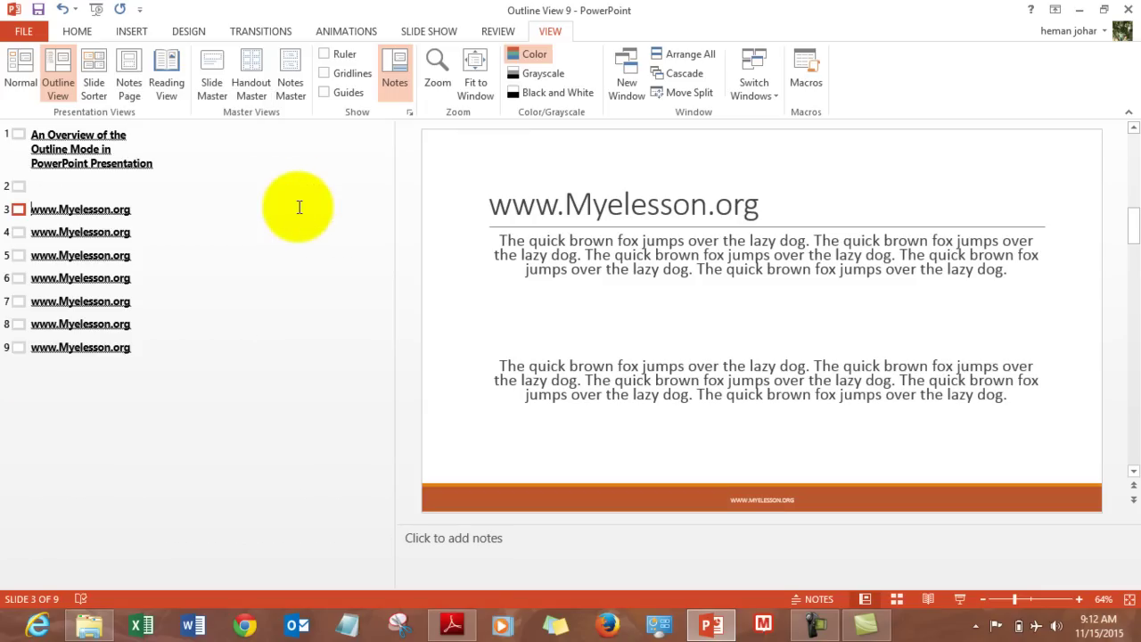
Expand the entire outline to show the body text of every slide again
right_click(65, 200)
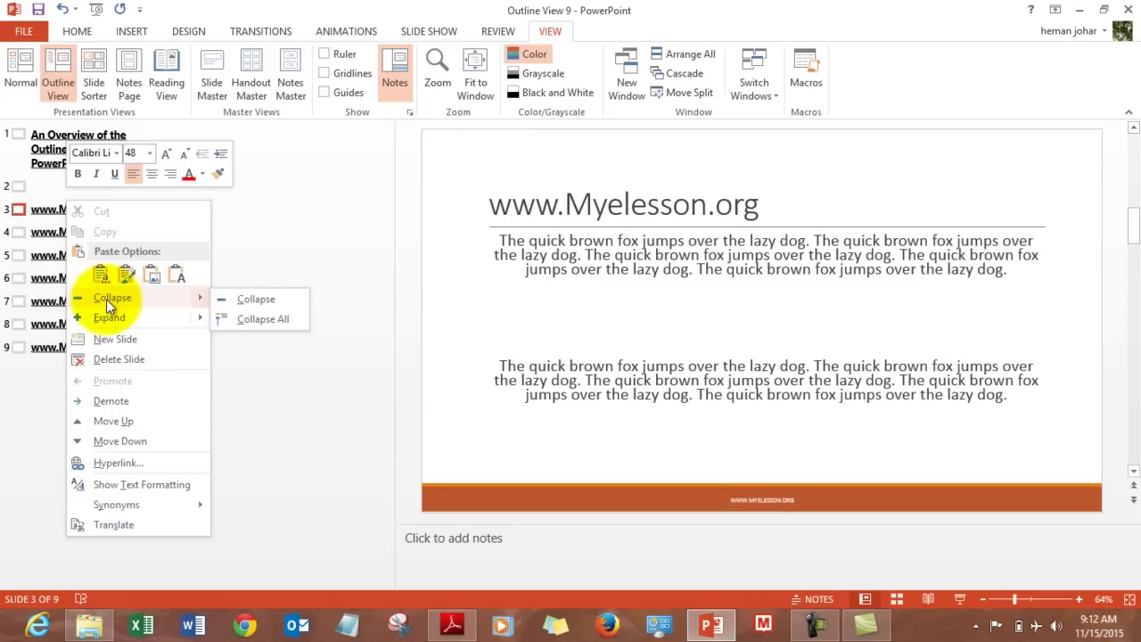
mouse_move(198, 317)
click(248, 340)
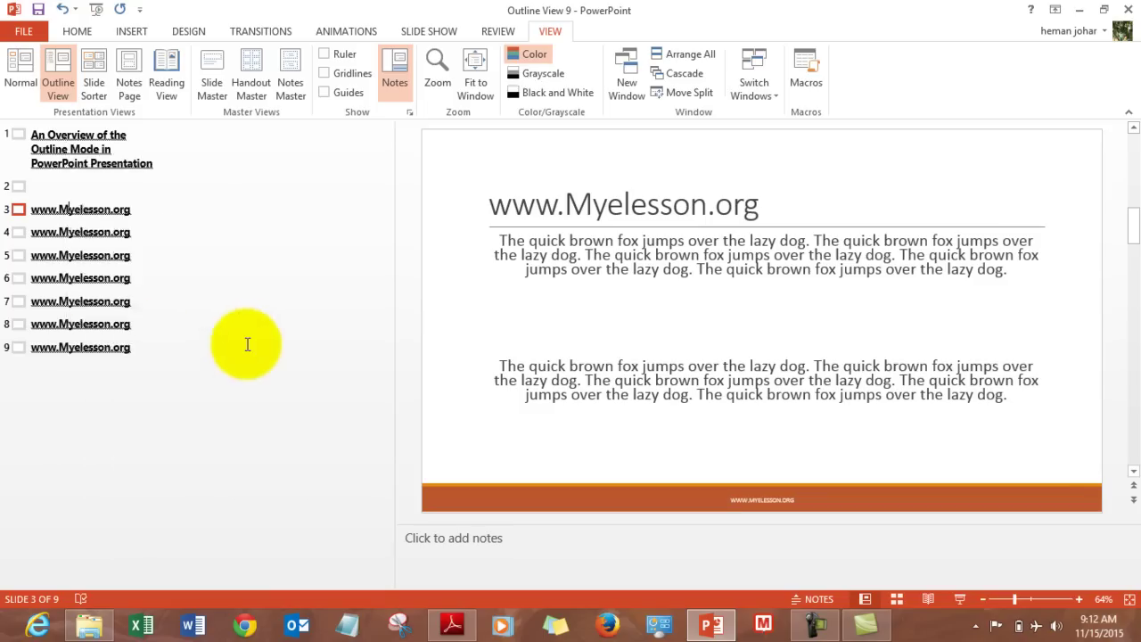
Collapse only slide 2 in the outline, hiding its numbered list
right_click(145, 263)
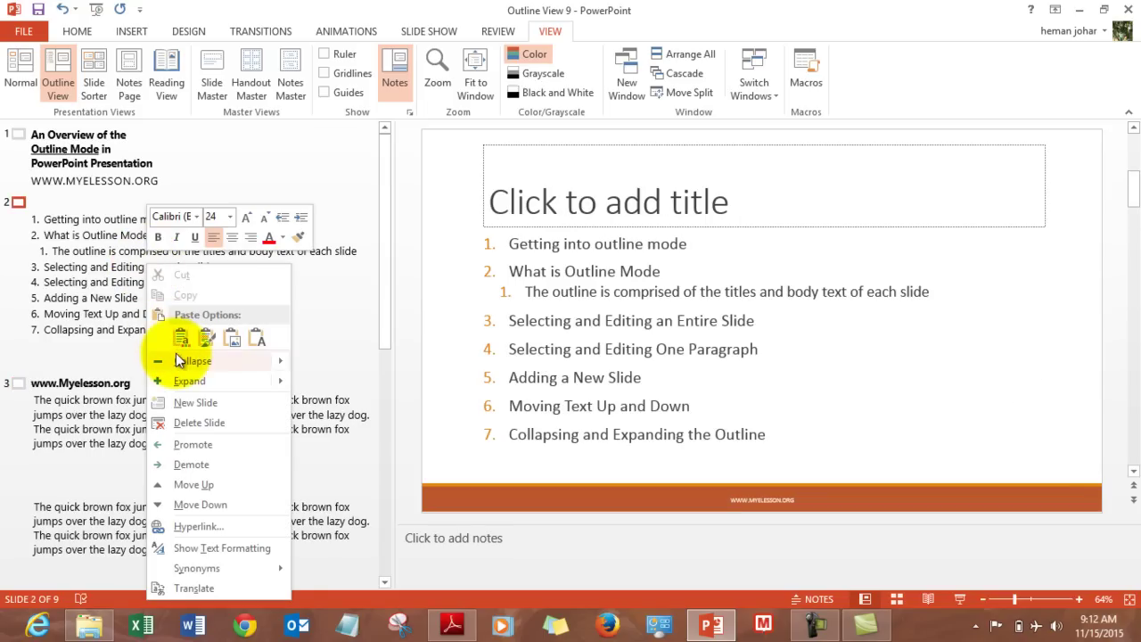
mouse_move(176, 354)
click(347, 366)
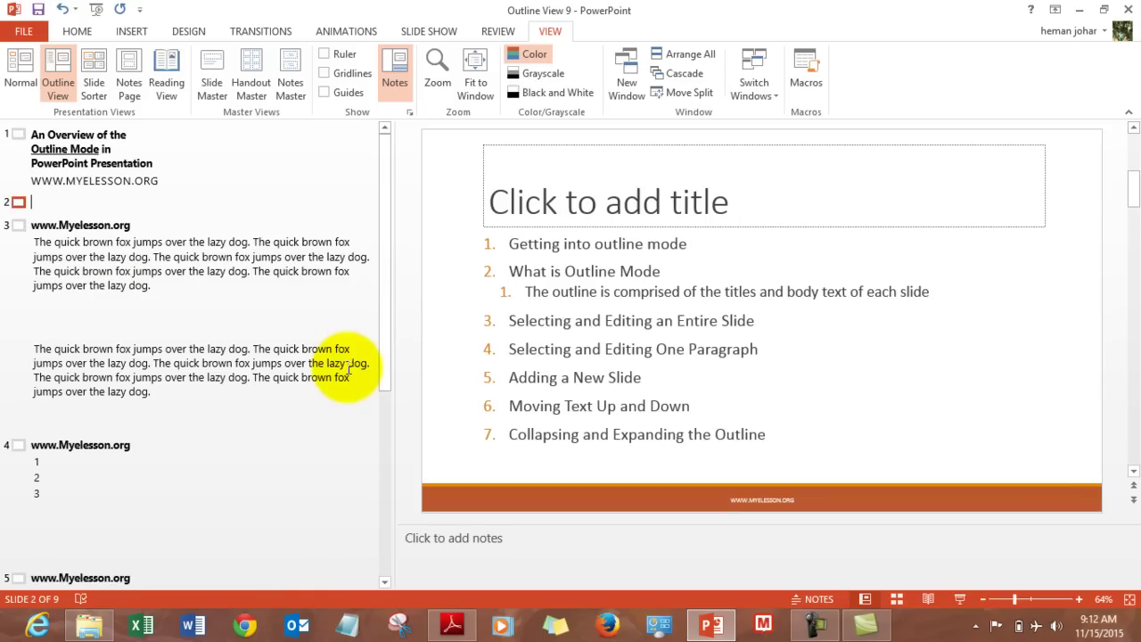
Expand slide 2's numbered list in the outline and go to the title text of slide 1
right_click(48, 201)
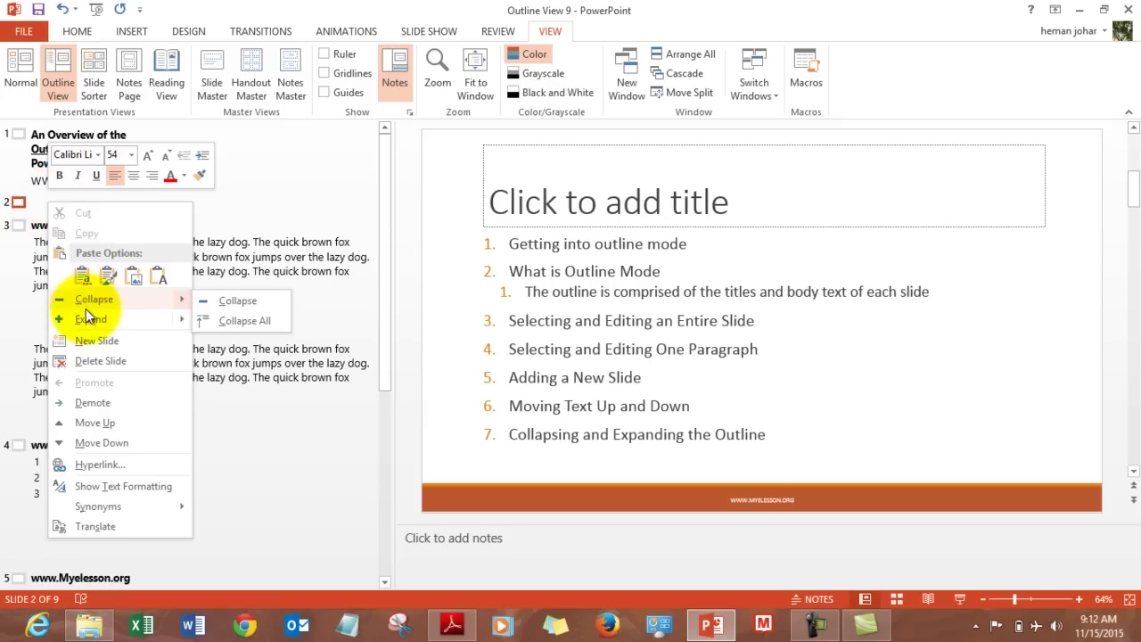
mouse_move(86, 319)
click(215, 340)
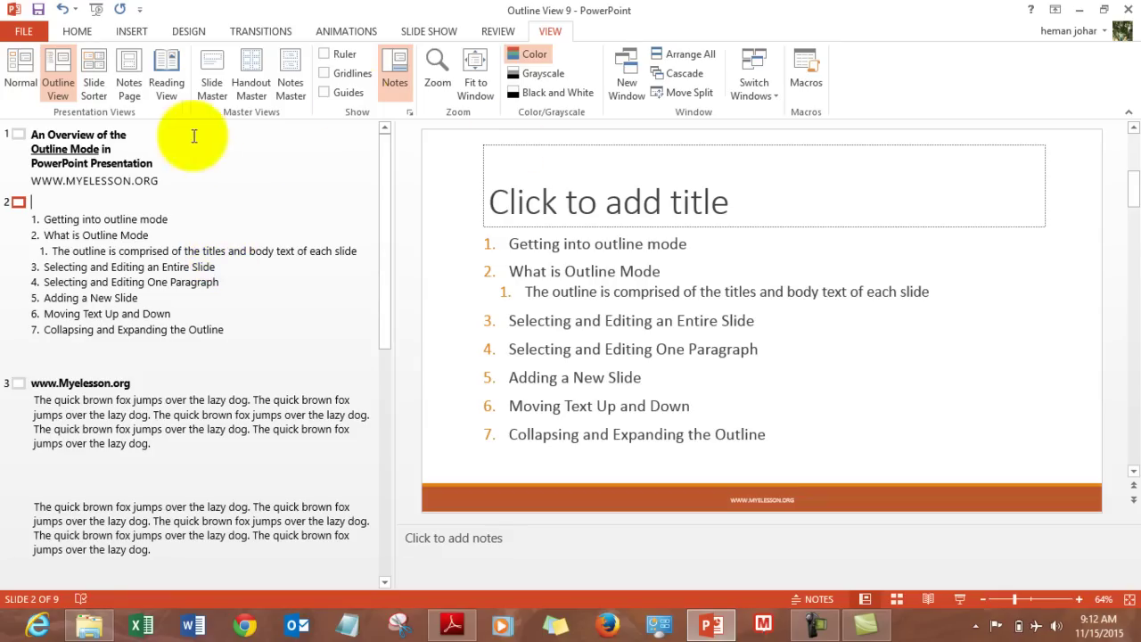
click(130, 159)
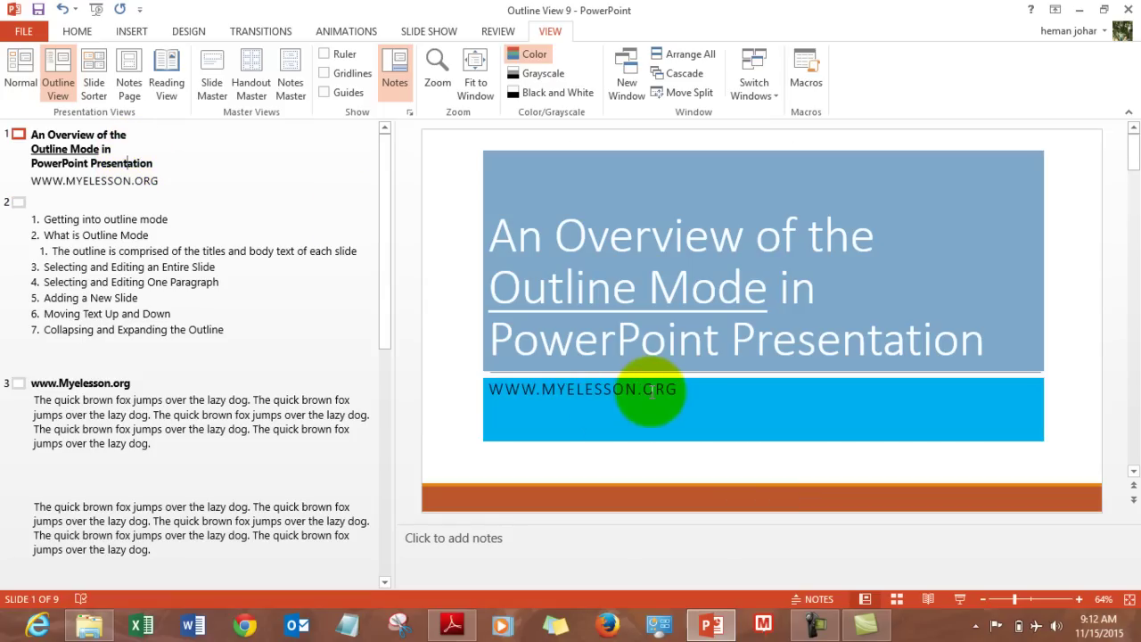